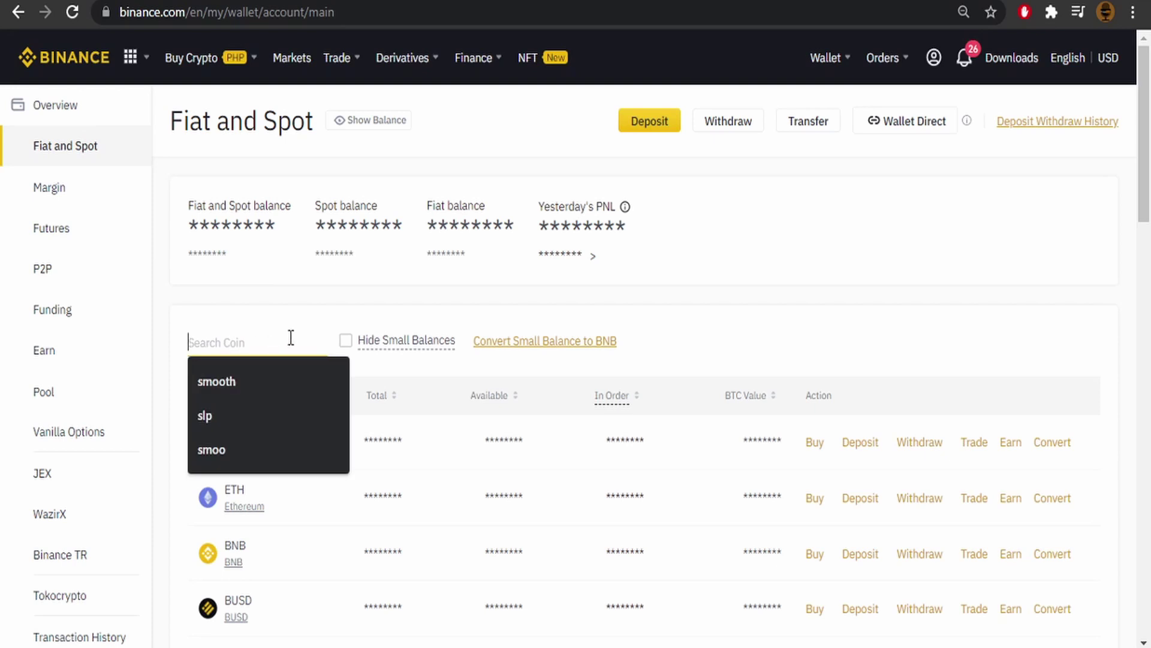
Search 'smooth' in the Fiat and Spot coin list to narrow it to SLP
text(smooth)
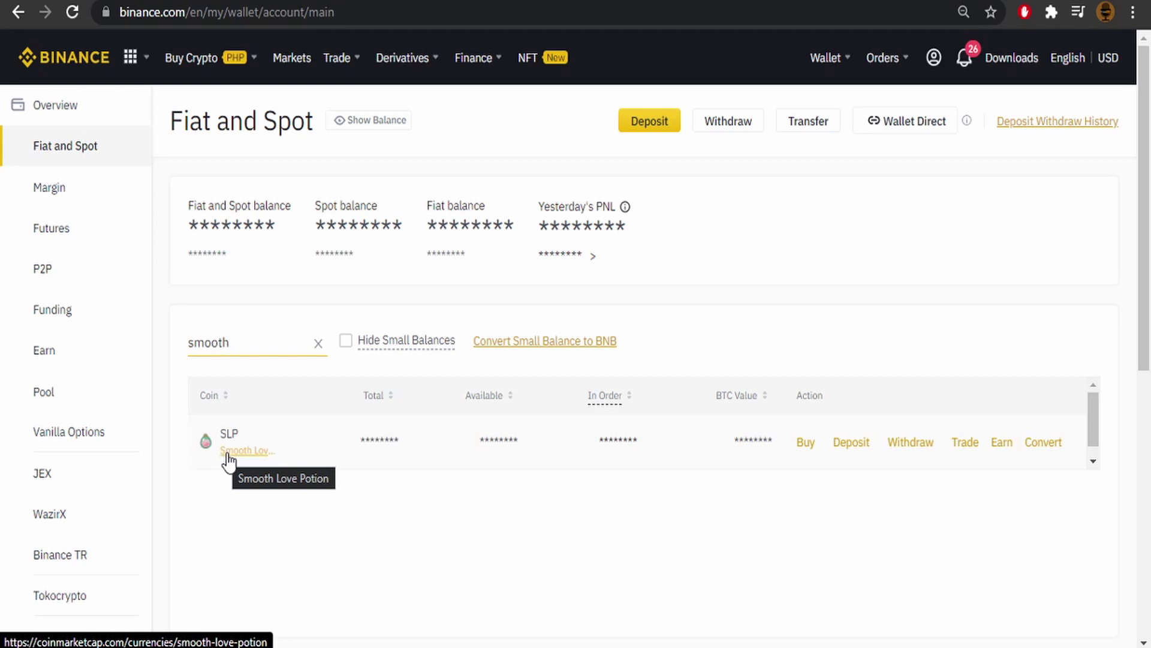
Open SLP Deposit, dismiss the contract warning, and copy the Ethereum (ERC20) deposit address
click(844, 447)
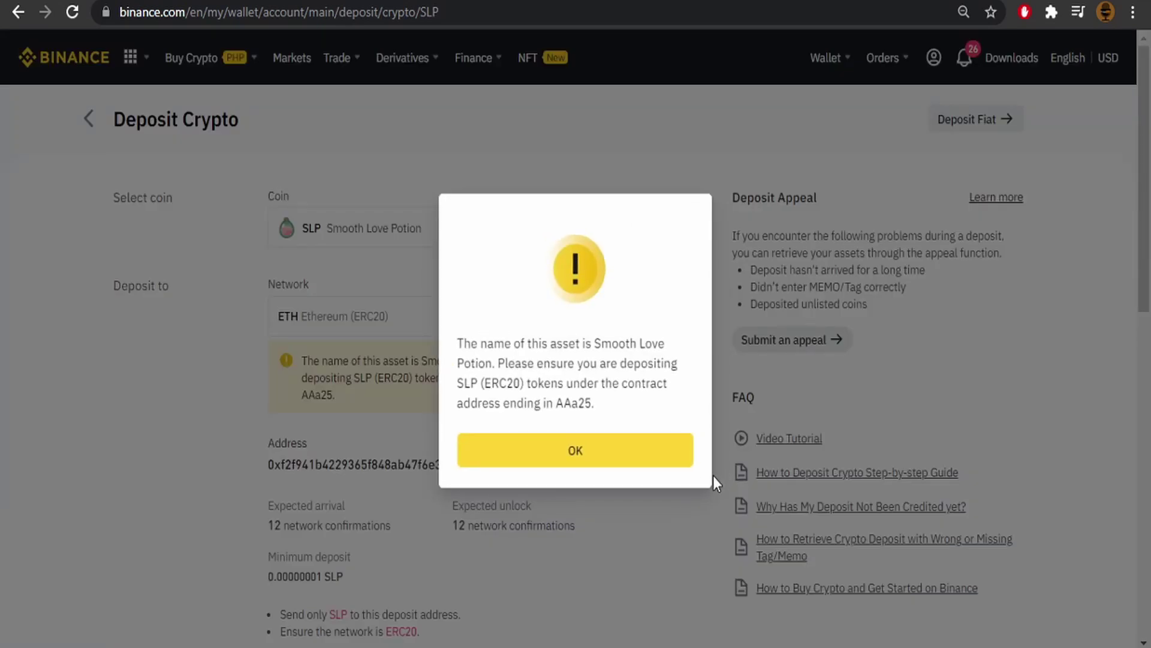
drag(457, 343, 602, 408)
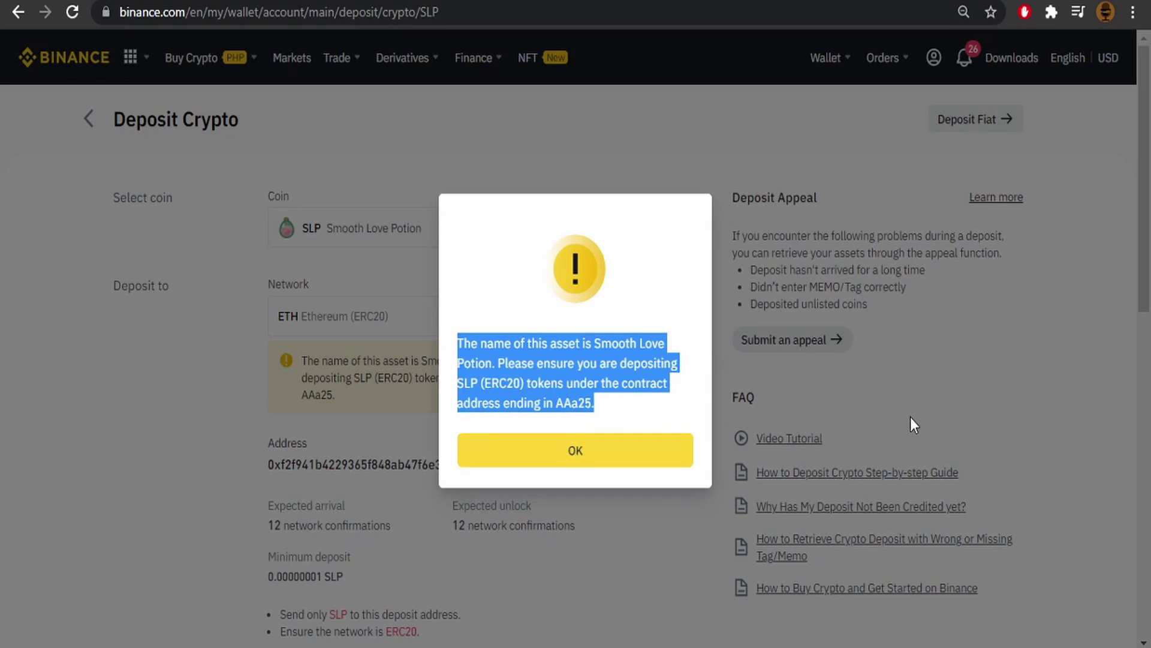
click(577, 452)
scroll(706, 433, down, 2)
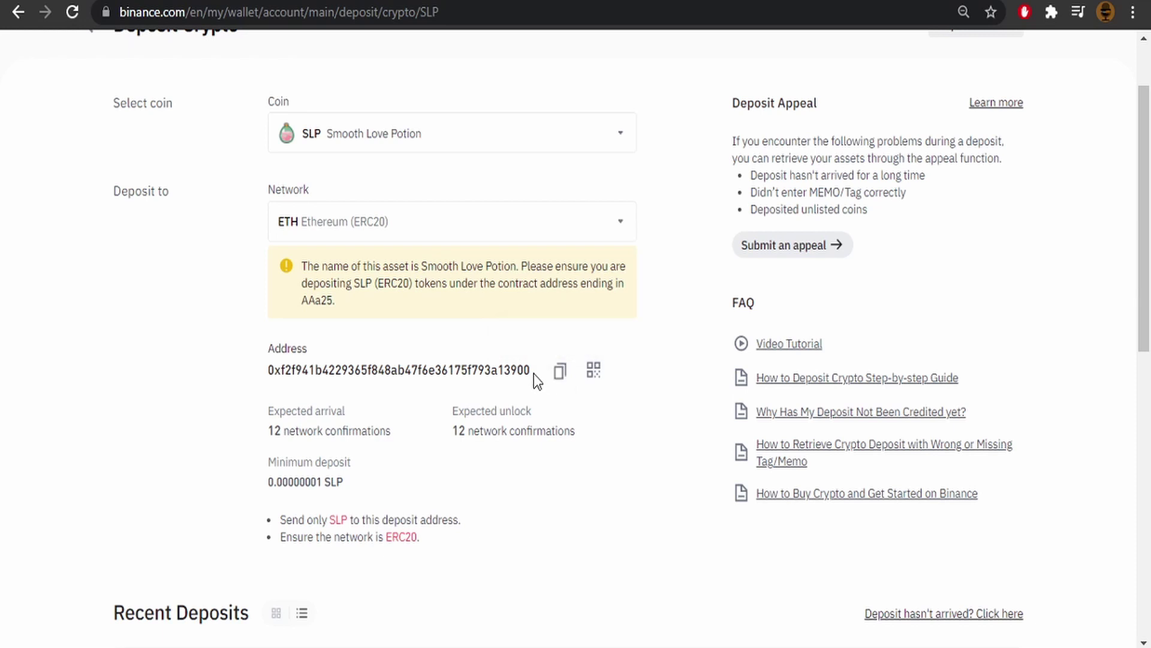
drag(533, 370, 504, 372)
drag(268, 370, 308, 372)
click(562, 372)
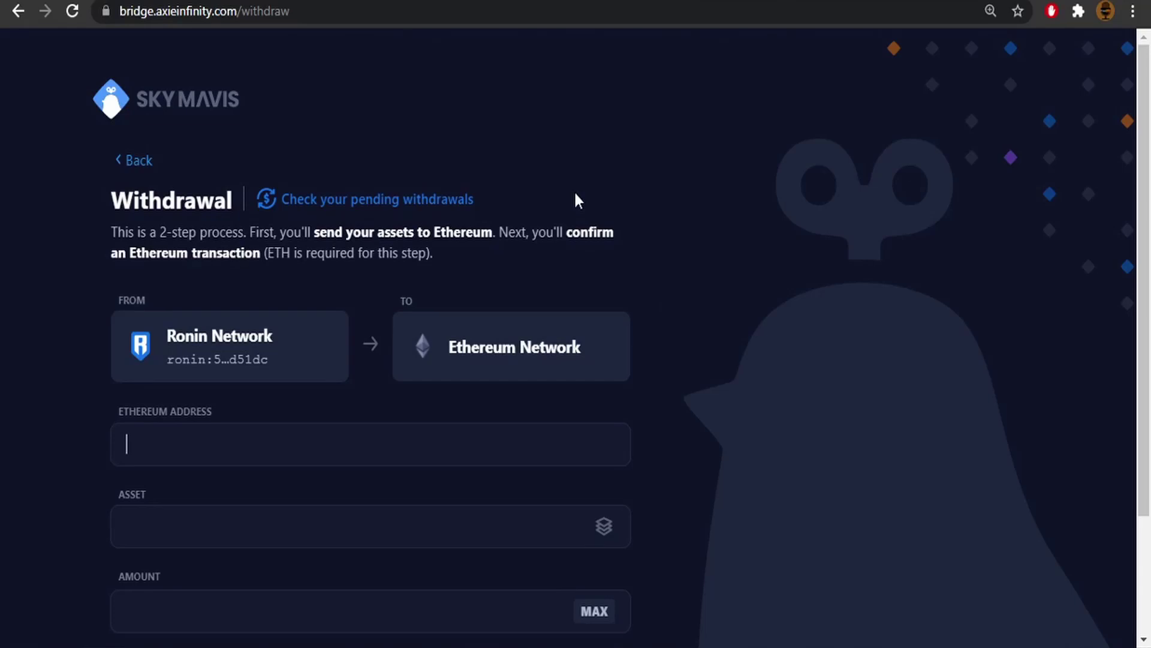
Fill the bridge withdrawal with the Binance address ending 13900, asset SLP, amount 3783
key(ctrl+v)
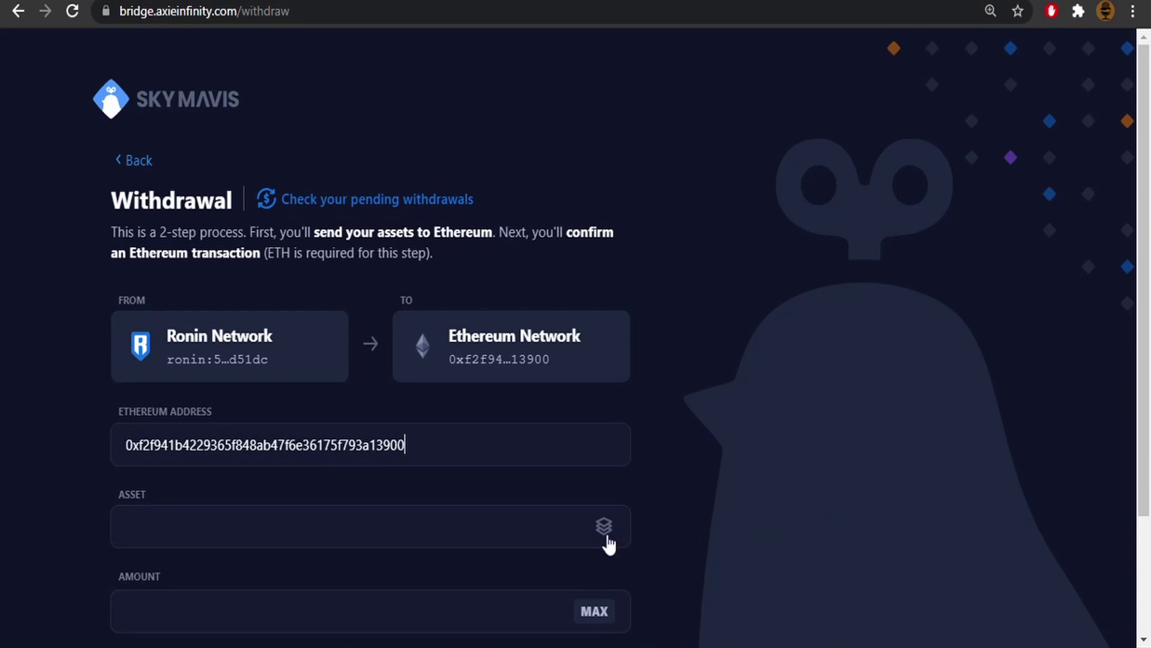
click(606, 533)
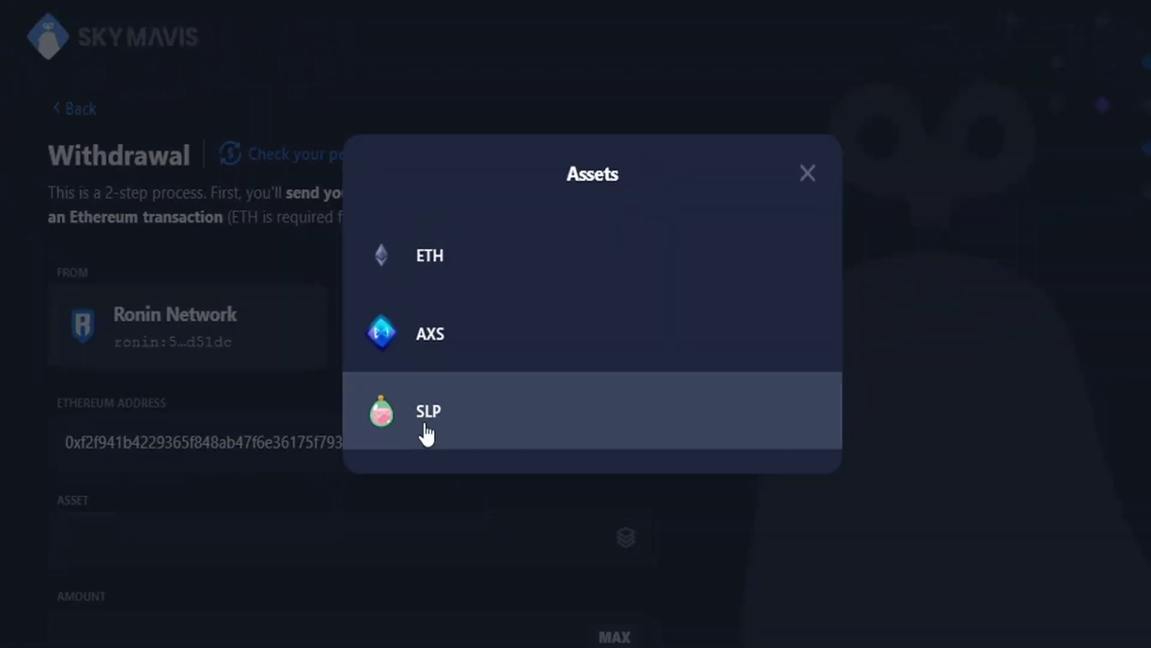
click(420, 414)
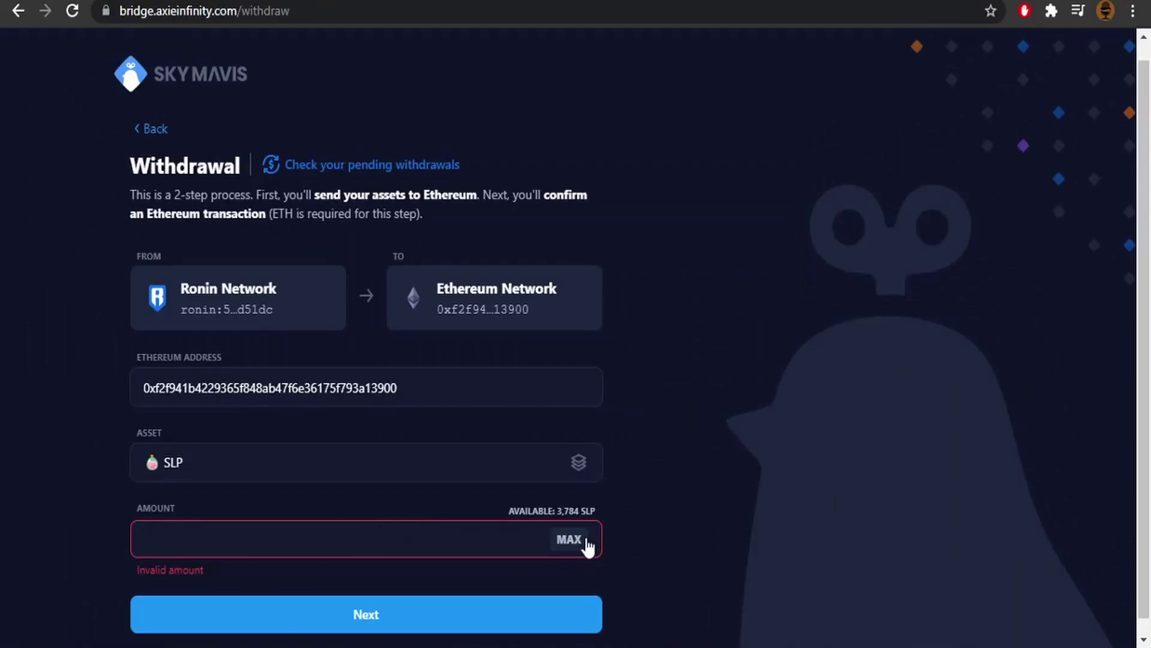
click(581, 541)
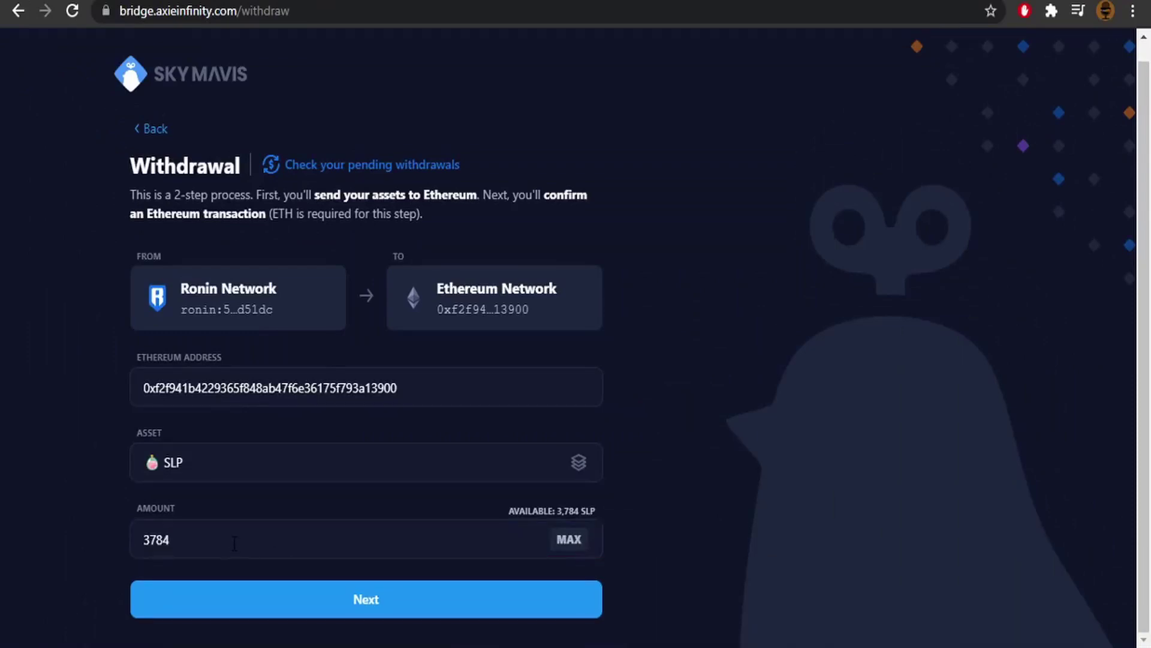
key(BackSpace)
text(3)
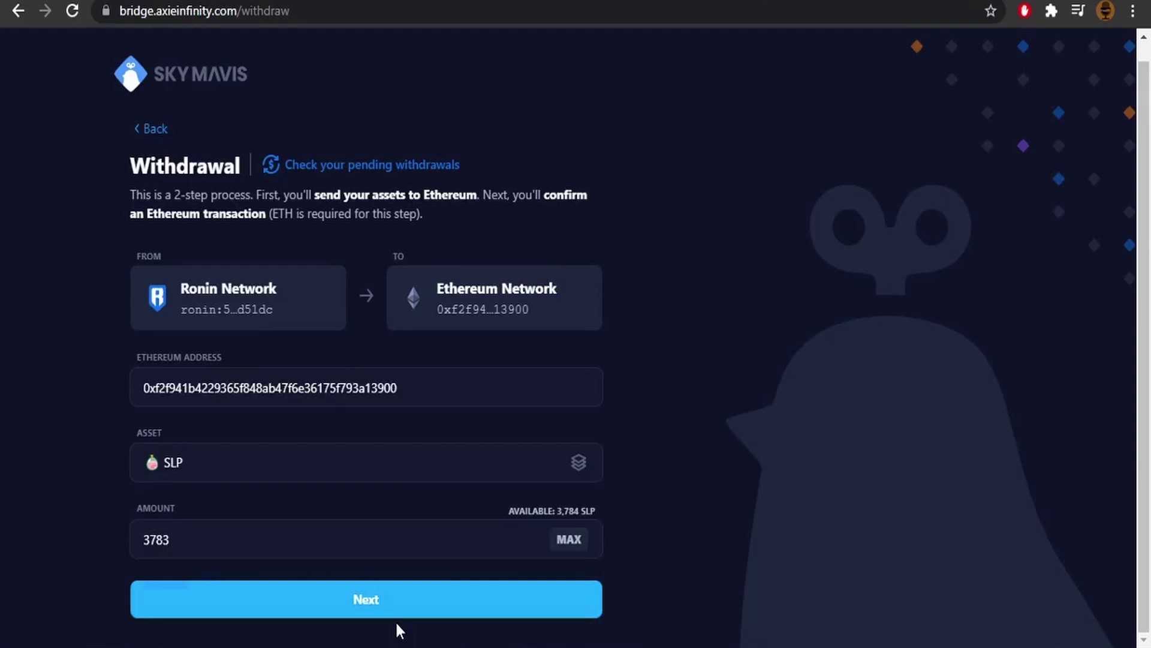
Submit the 3783 SLP withdrawal to Ethereum after acknowledging the warning
click(401, 609)
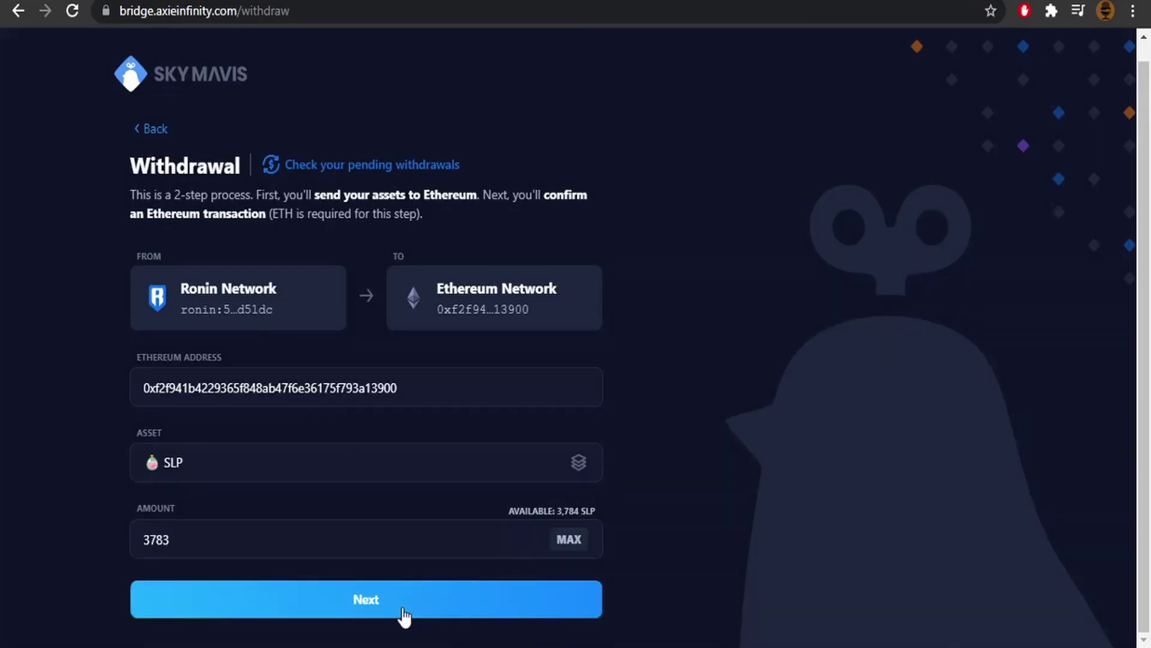
click(593, 421)
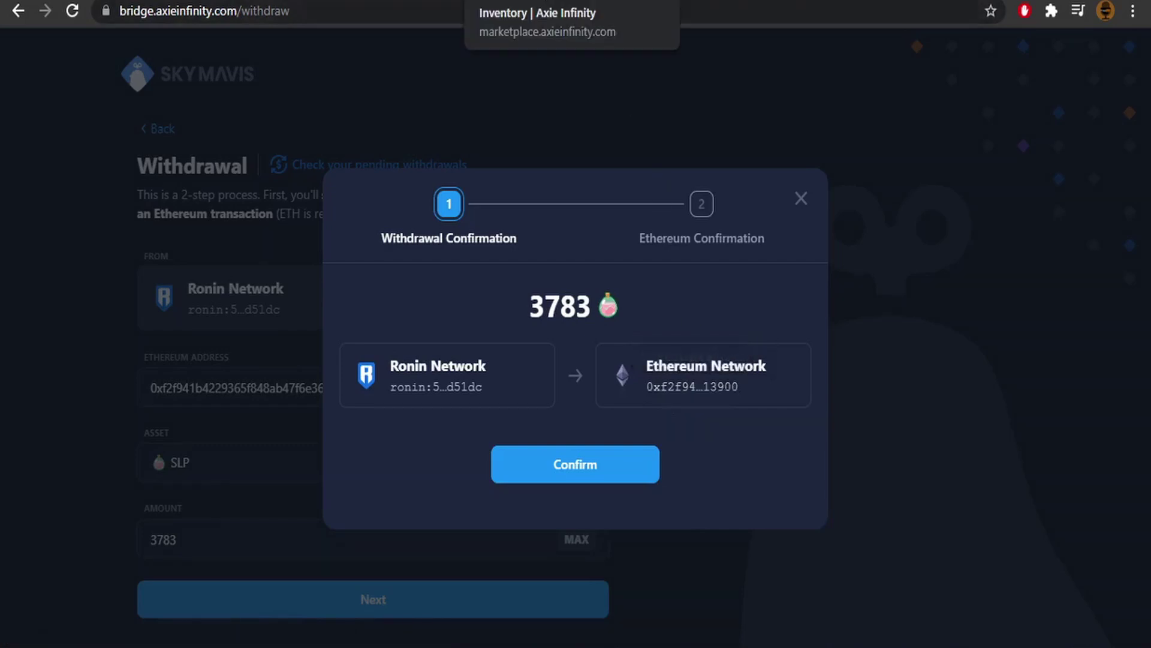
click(480, 1)
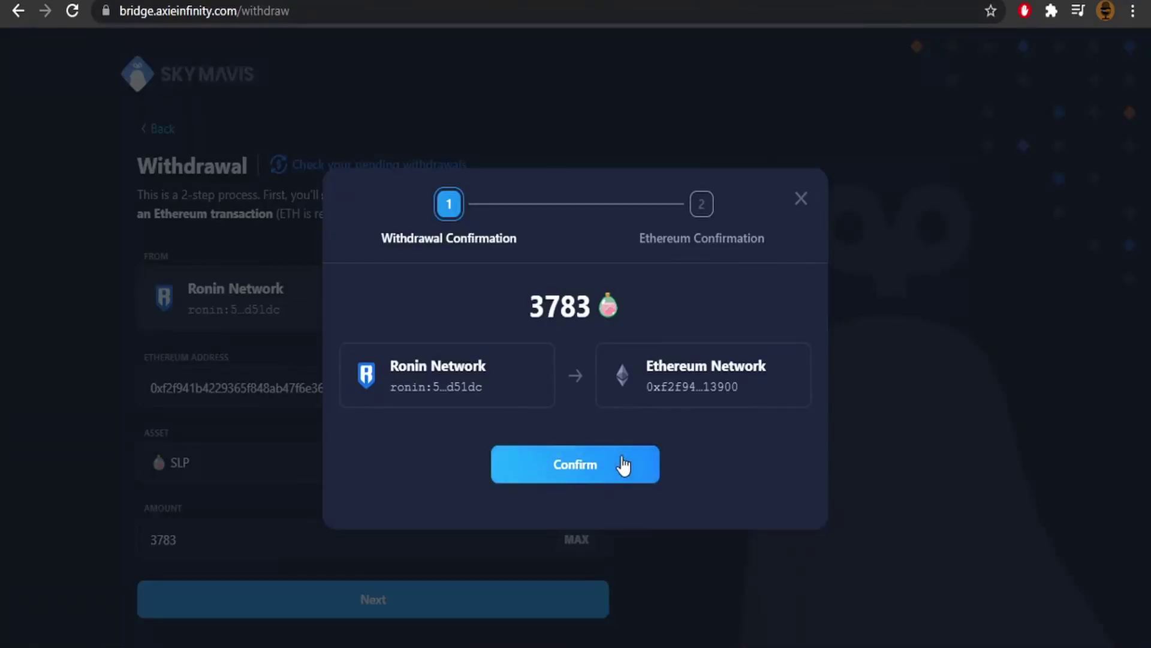
click(622, 463)
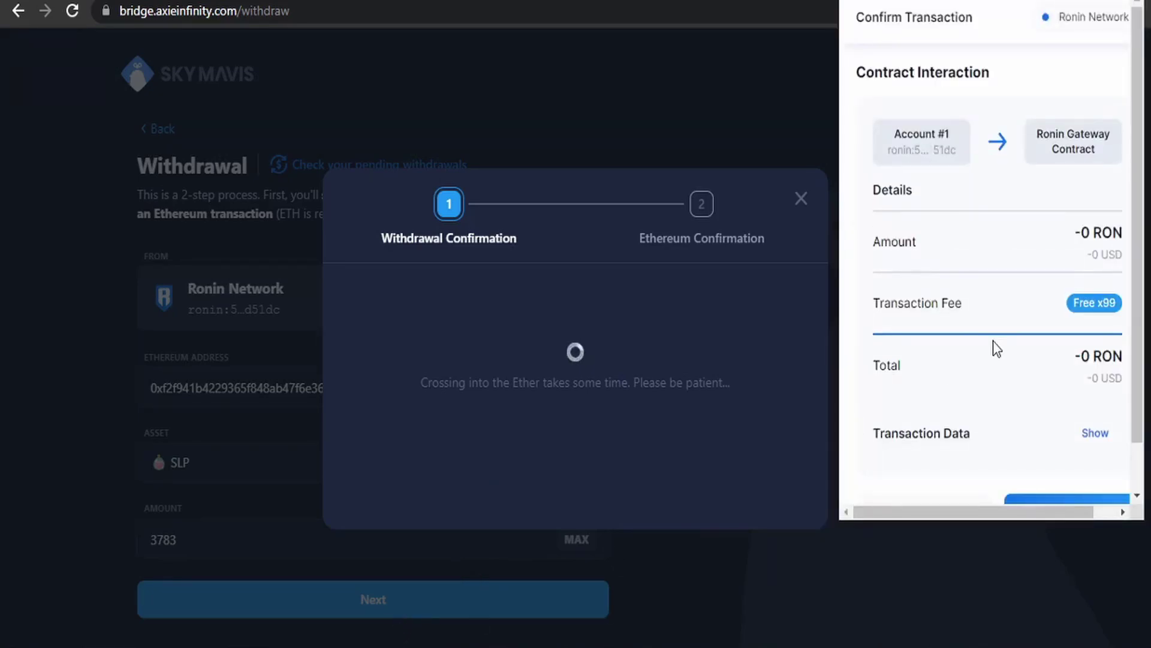
scroll(993, 340, down, 2)
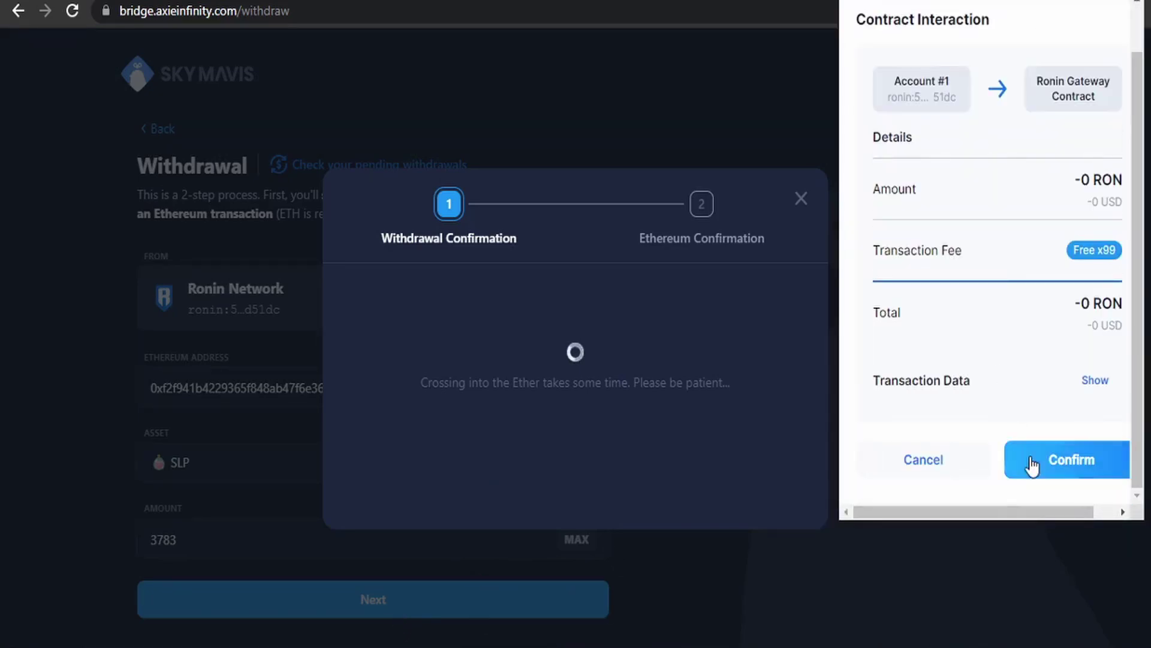
Approve the withdrawal in the Ronin wallet, then the Ethereum transaction in MetaMask
click(1031, 465)
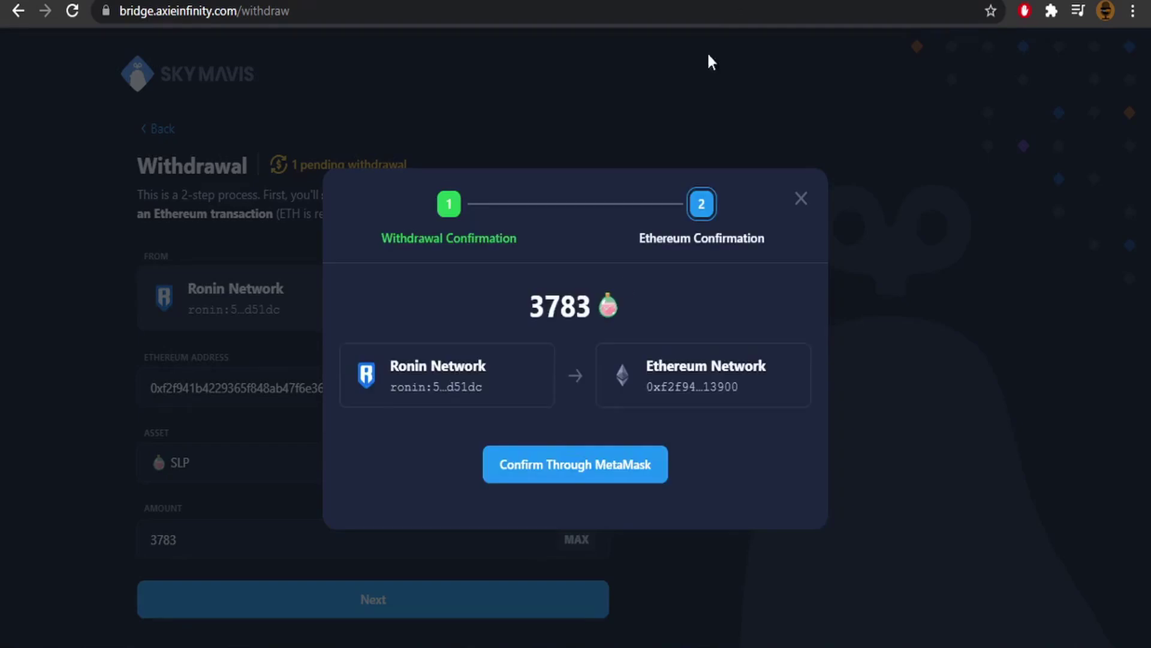
click(598, 473)
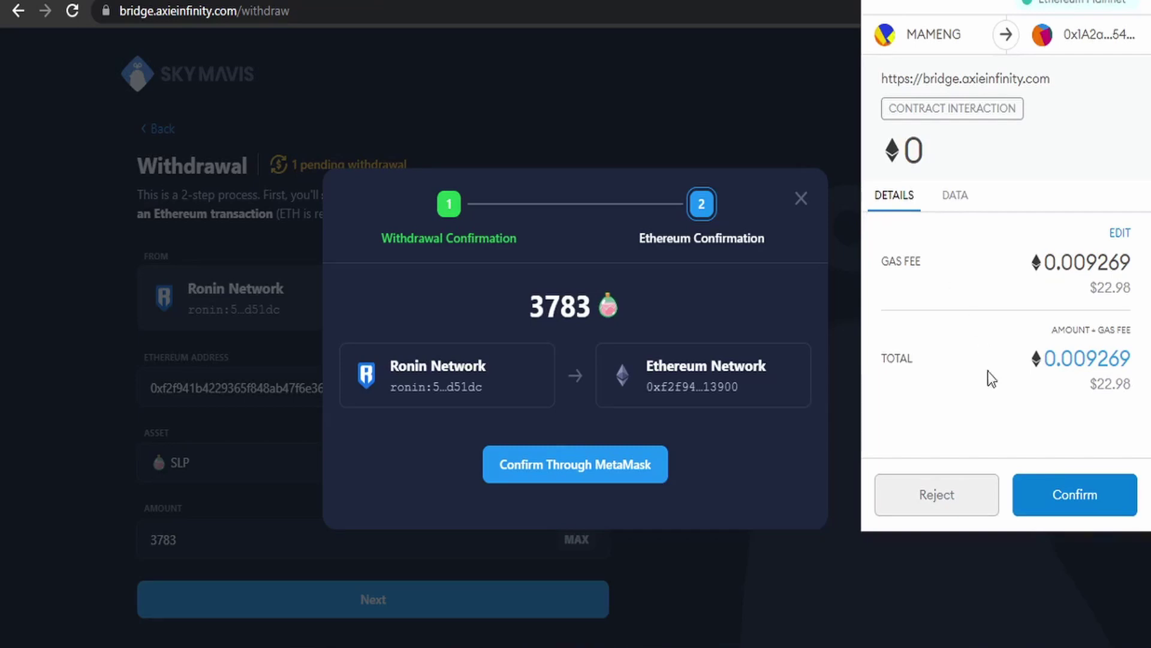
click(1053, 501)
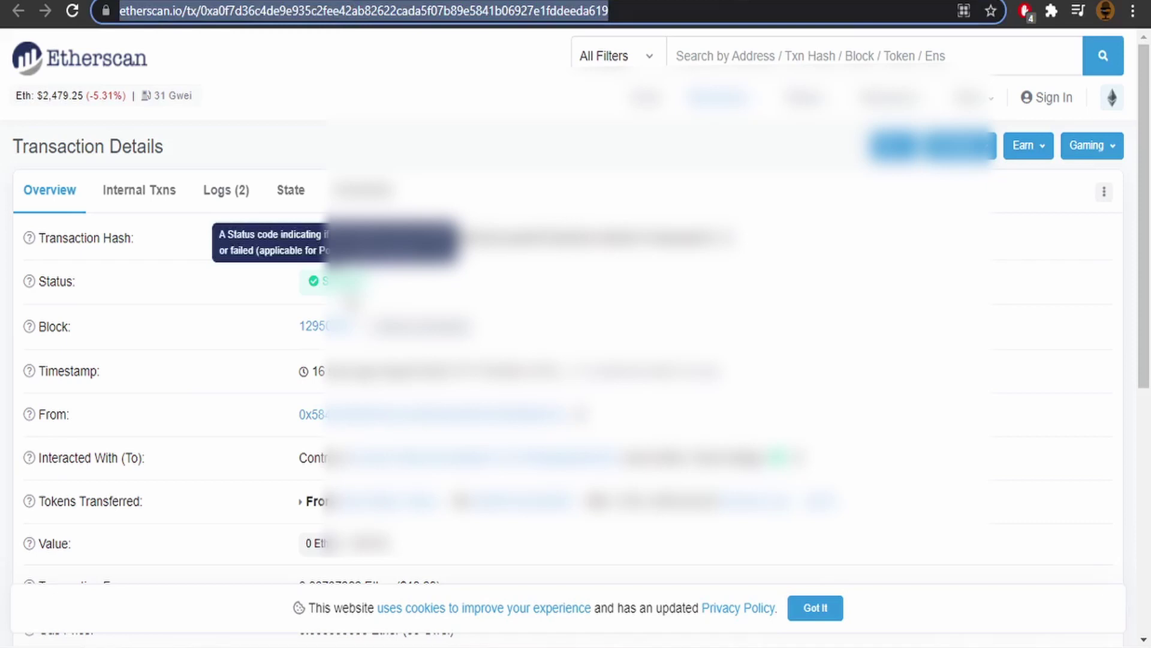
Append 'Ethscan - ' plus the Etherscan link to Axie.txt, then minimize Notepad
click(232, 647)
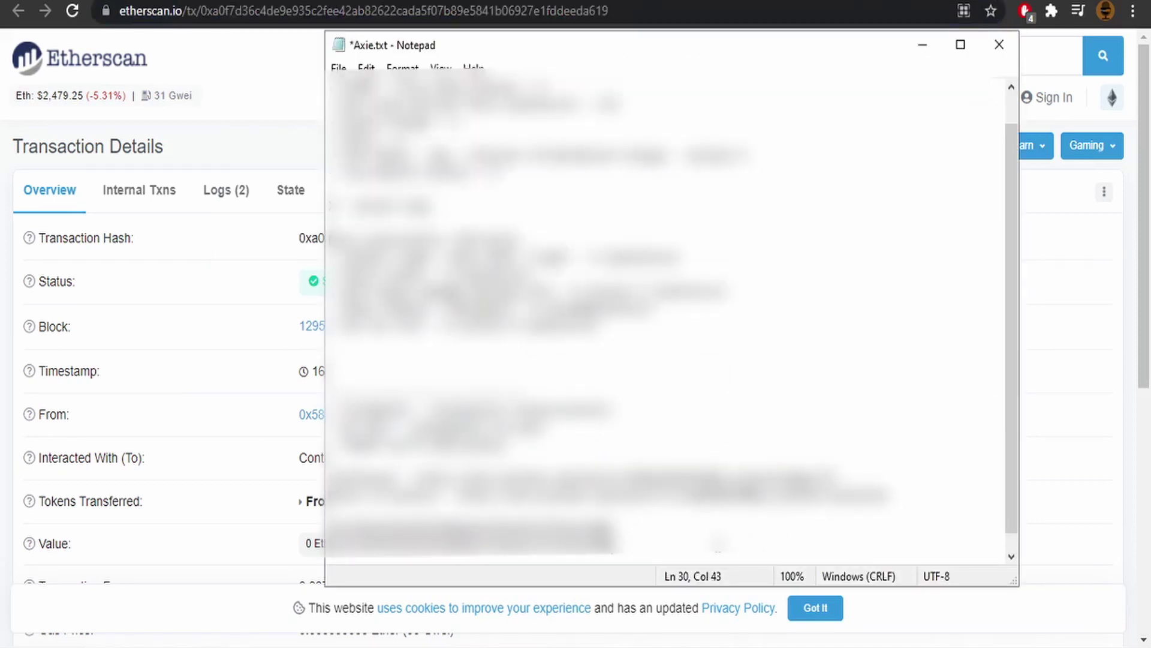
key(Return)
key(Return)
text(Eths)
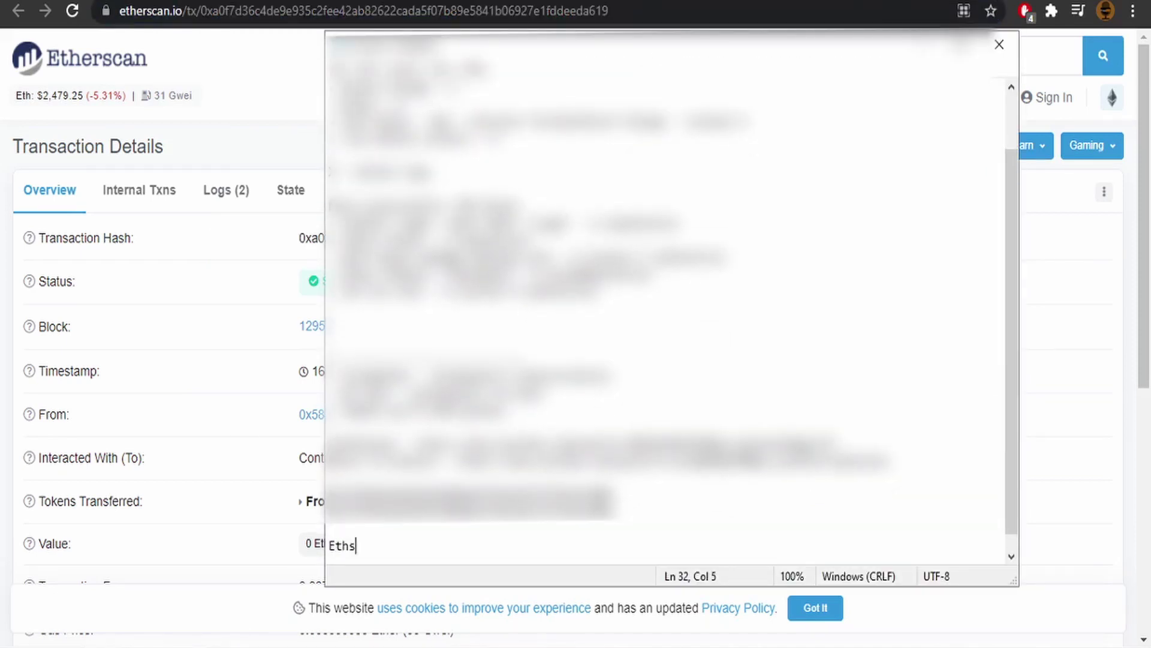
text(can -)
text(https://etherscan.io/tx/0xa0f7d36c4de9e935c2fee42ab82622cada5f07b89e5841b06927e1fddeeda619)
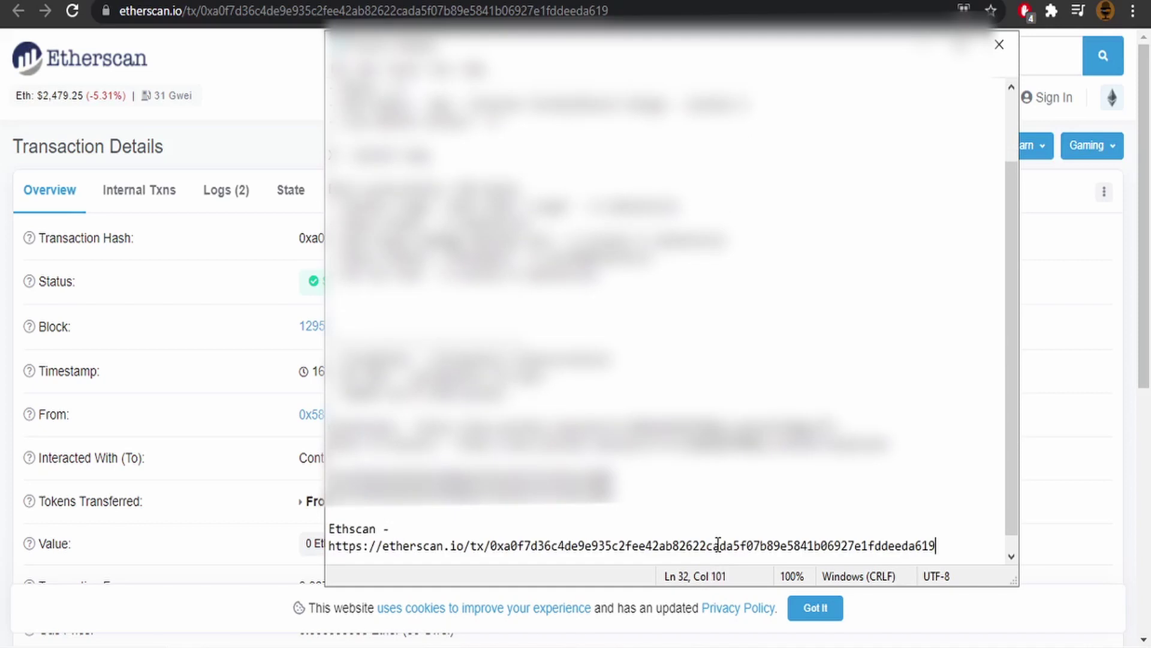
click(938, 42)
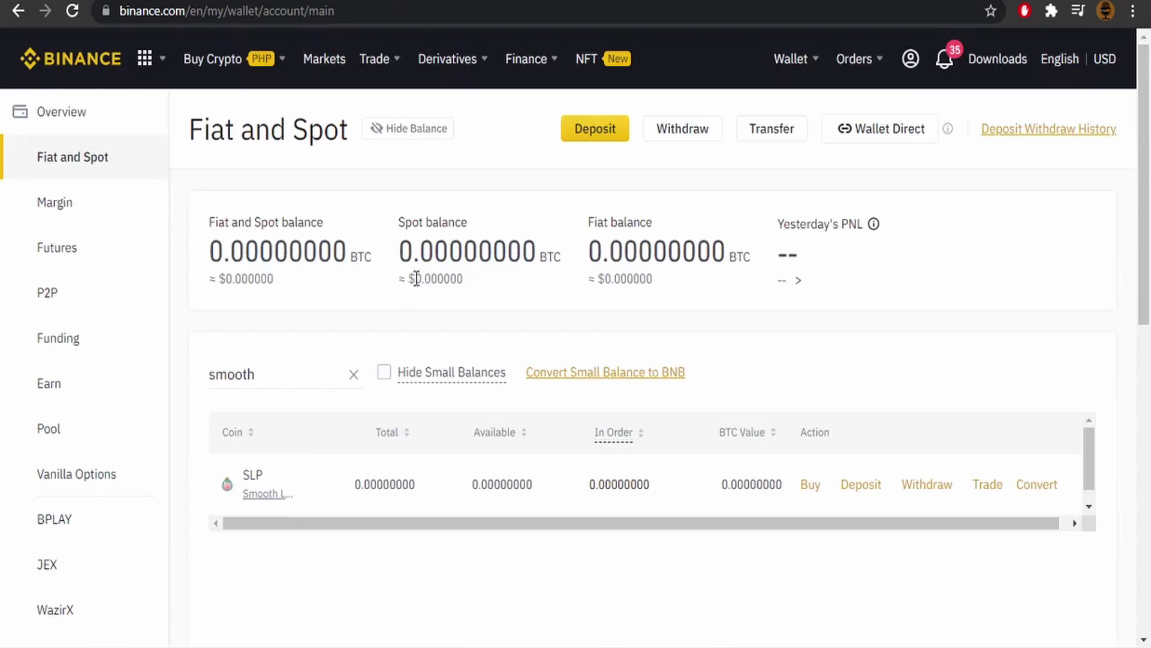
Open Deposit Withdraw History to see the completed 3783 SLP deposit
click(1010, 132)
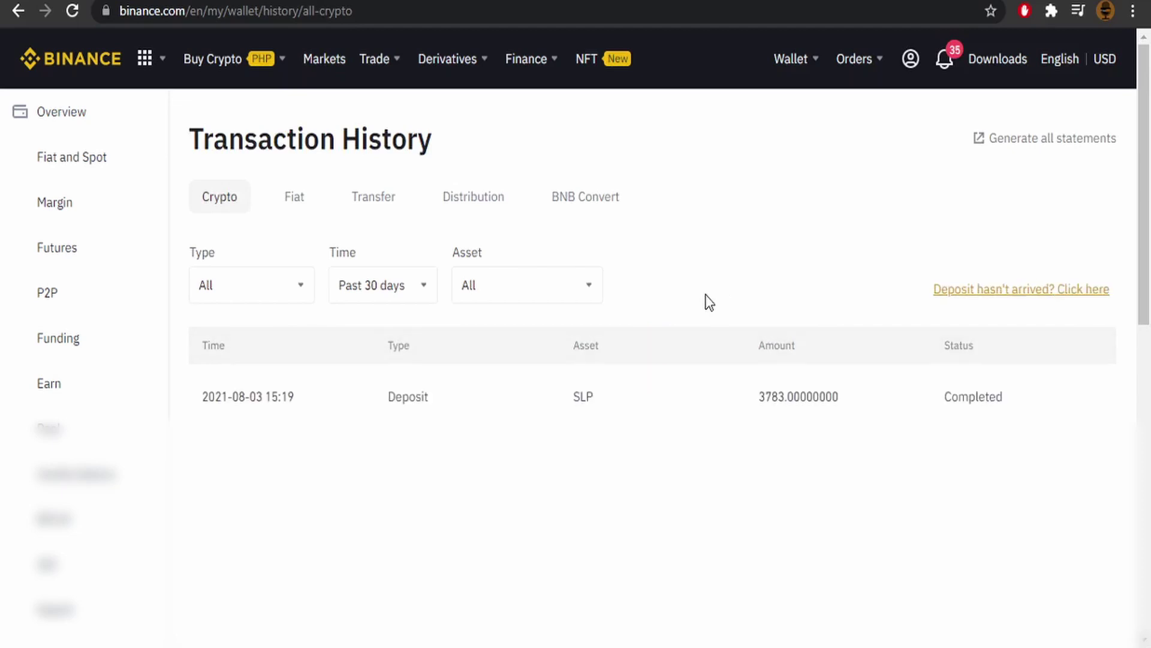